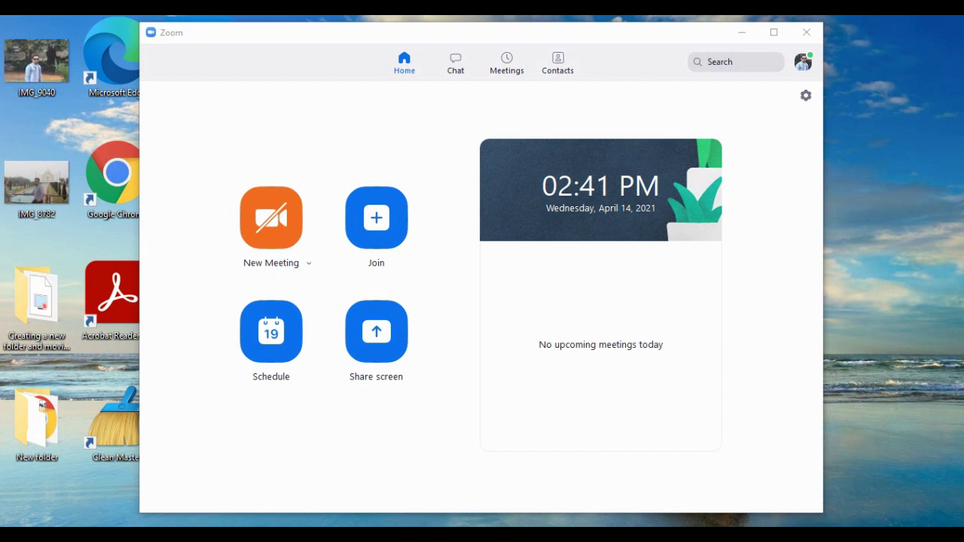
# Step: Start a new meeting and open its video settings
pyautogui.click(271, 218)
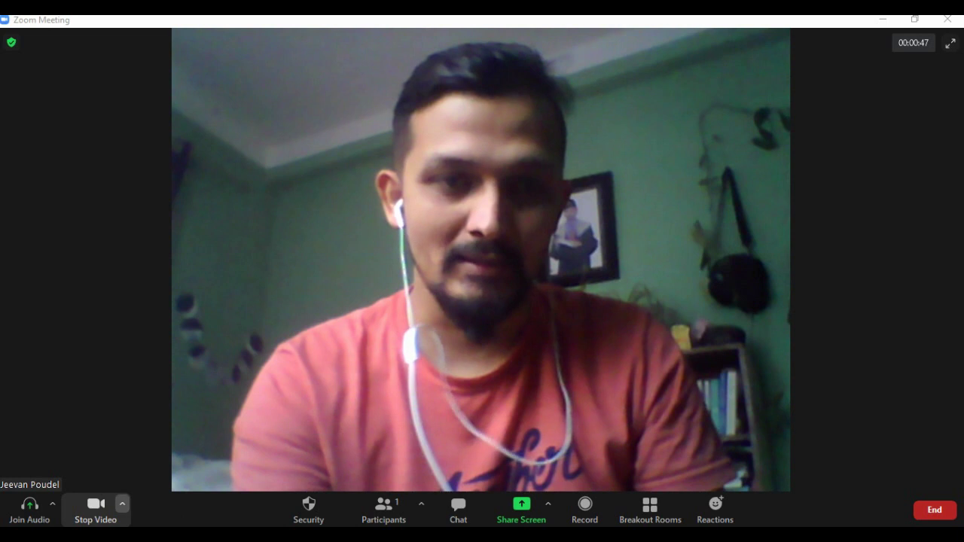
pyautogui.click(122, 503)
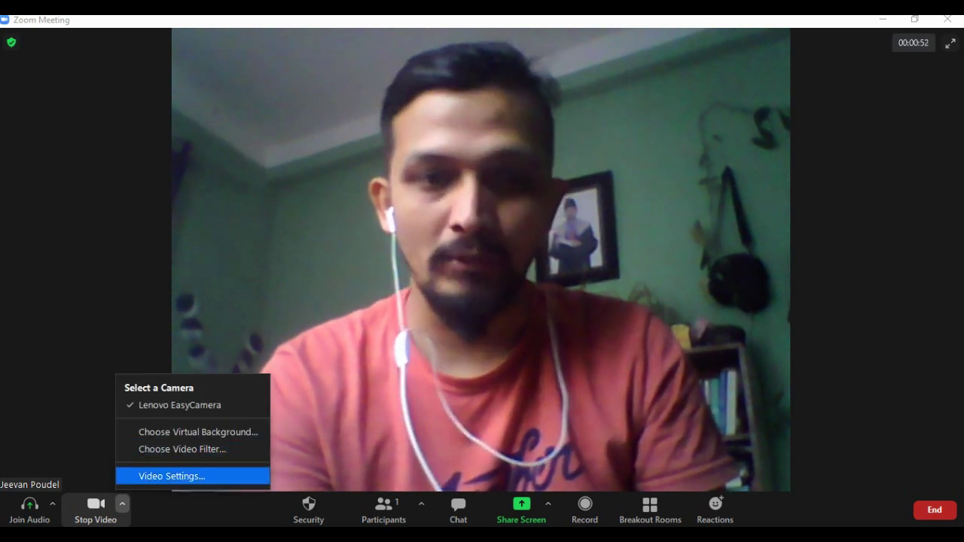
pyautogui.click(172, 476)
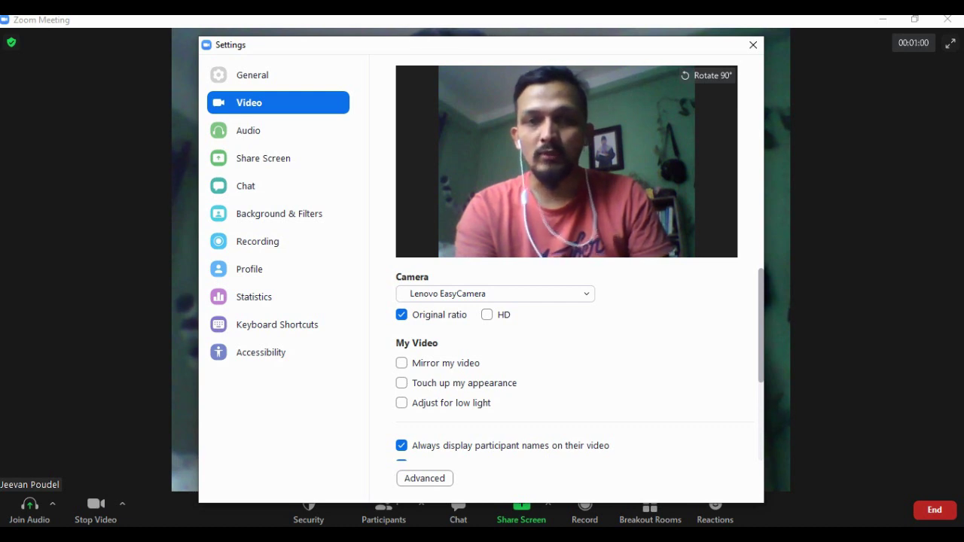
# Step: Compare the camera picture with Original ratio and HD switched off and on, leaving both options enabled
pyautogui.click(401, 314)
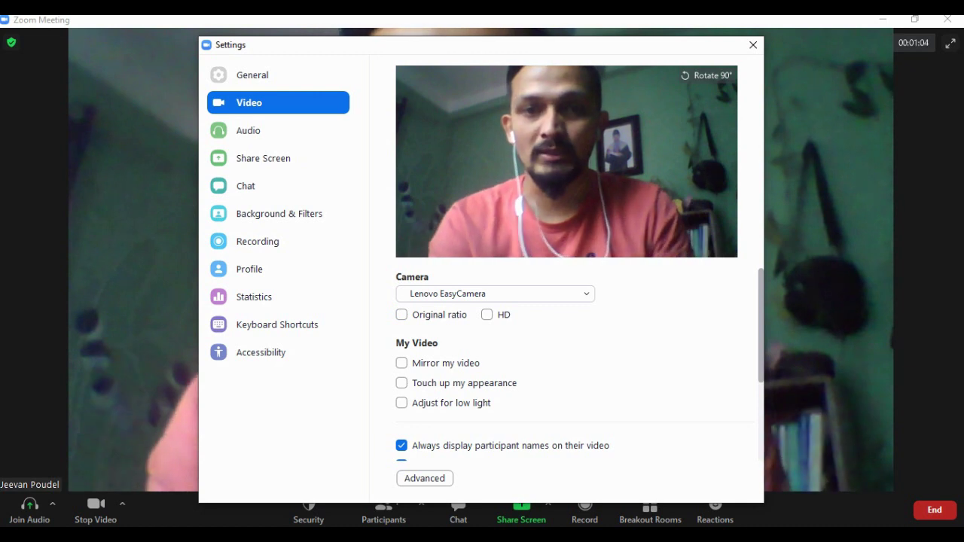
pyautogui.click(401, 315)
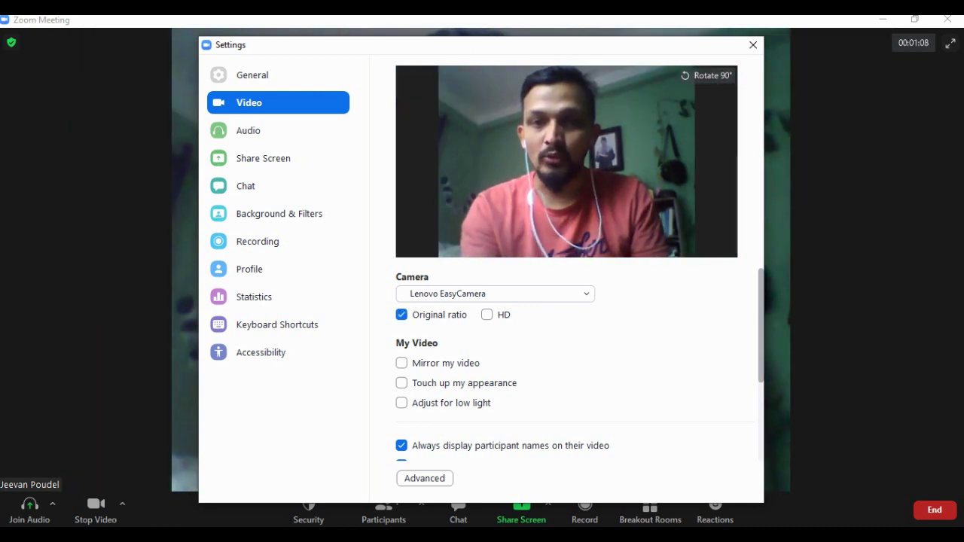
pyautogui.click(487, 315)
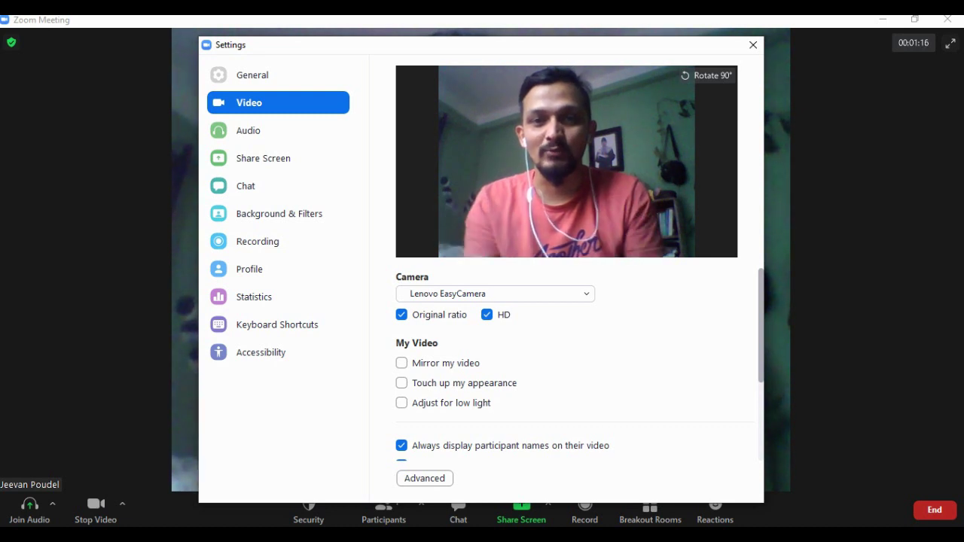
pyautogui.click(487, 315)
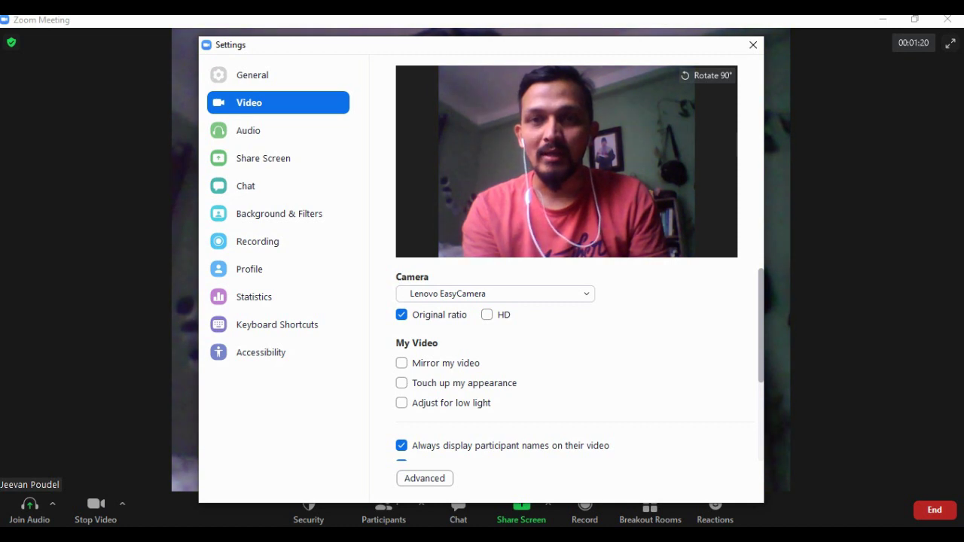
pyautogui.click(487, 315)
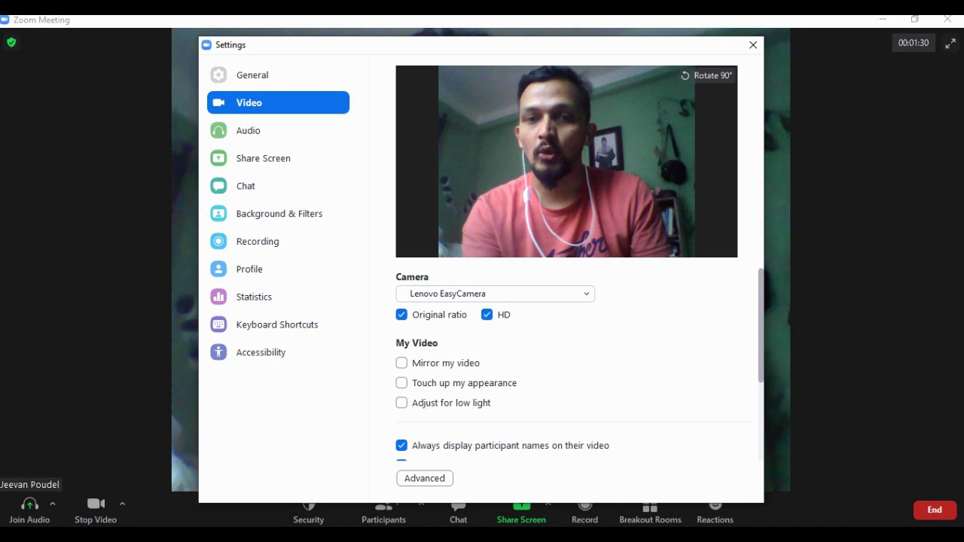
# Step: Compare the video with and without Touch up my appearance, leaving the option enabled
pyautogui.click(401, 383)
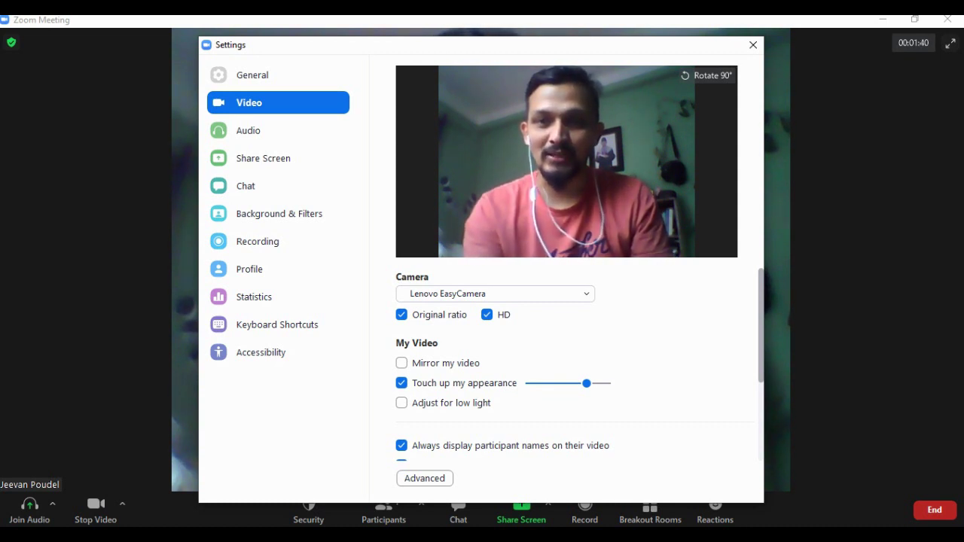
pyautogui.click(402, 383)
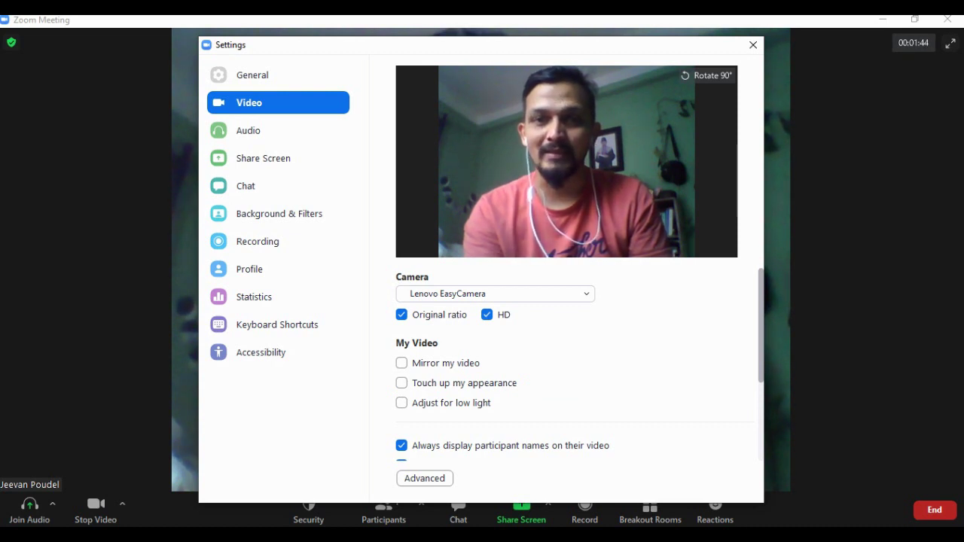
pyautogui.click(401, 383)
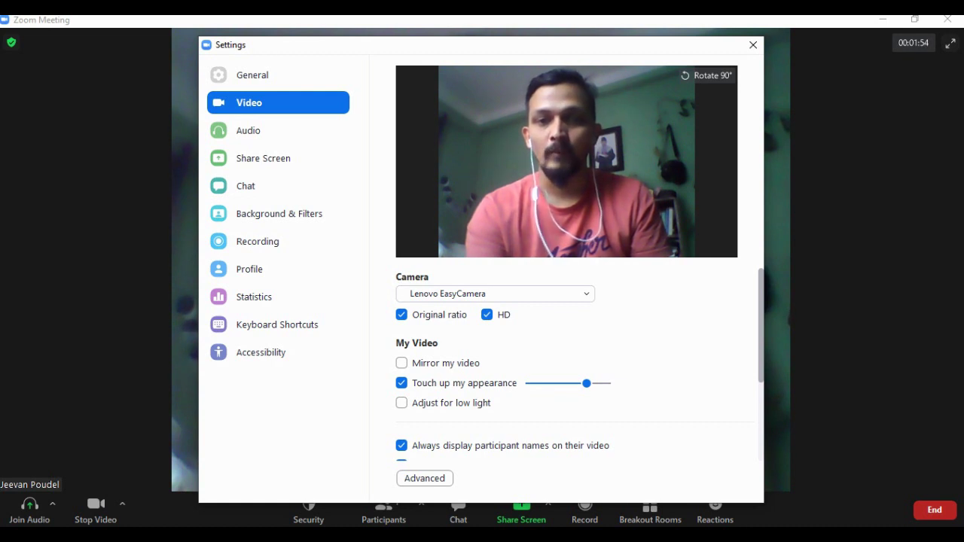
# Step: Enable Adjust for low light and set its mode to Manual
pyautogui.click(401, 402)
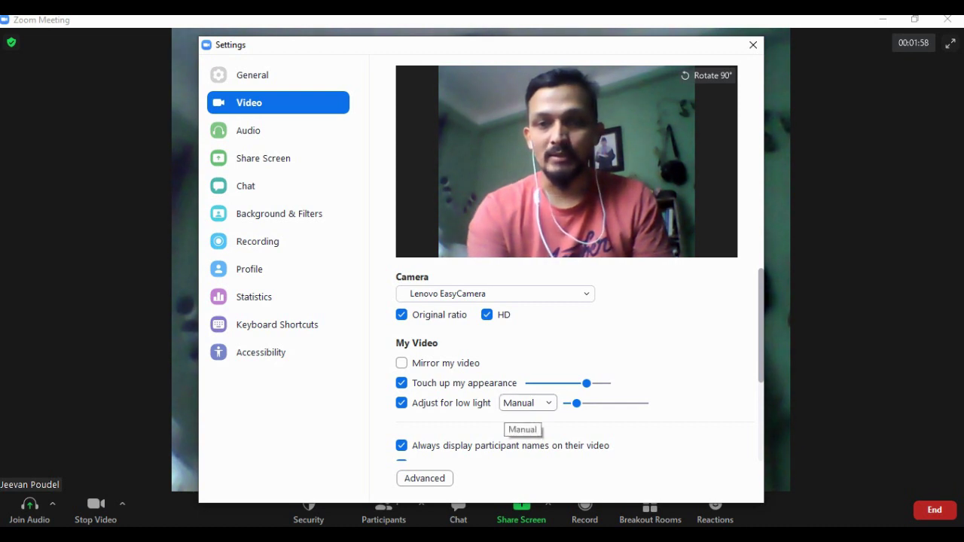
pyautogui.click(527, 403)
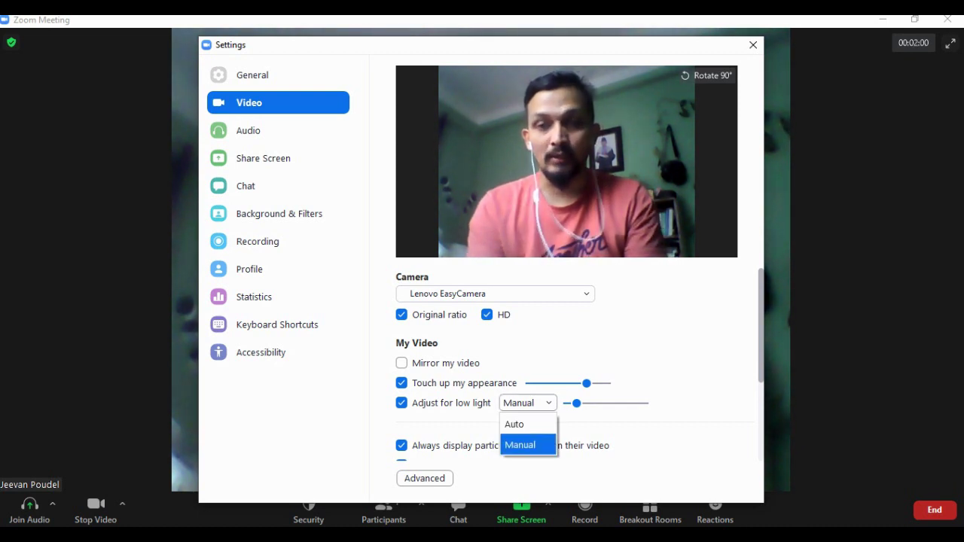
pyautogui.click(528, 445)
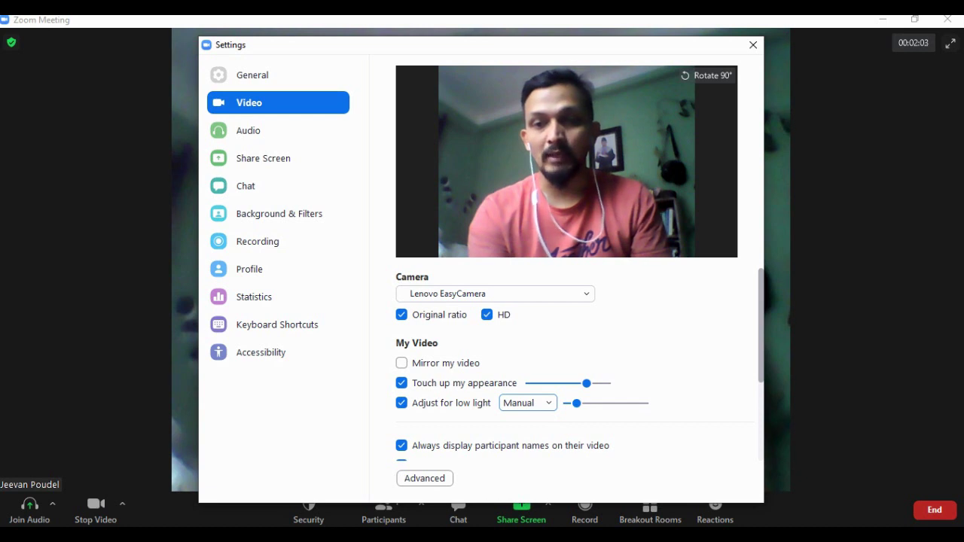
# Step: Try the manual low-light adjustment across its range, raising it close to the maximum and lowering it to near the minimum
pyautogui.moveTo(576, 403); pyautogui.dragTo(589, 404)
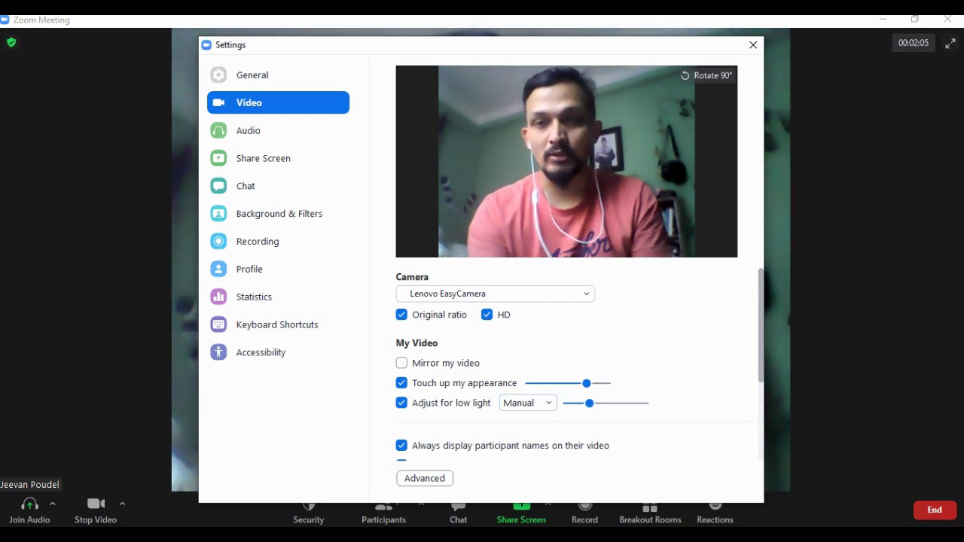
pyautogui.press('Right')
pyautogui.press('Right')
pyautogui.press('Right')
pyautogui.press('Right')
pyautogui.press('Right')
pyautogui.press('Right')
pyautogui.press('Right')
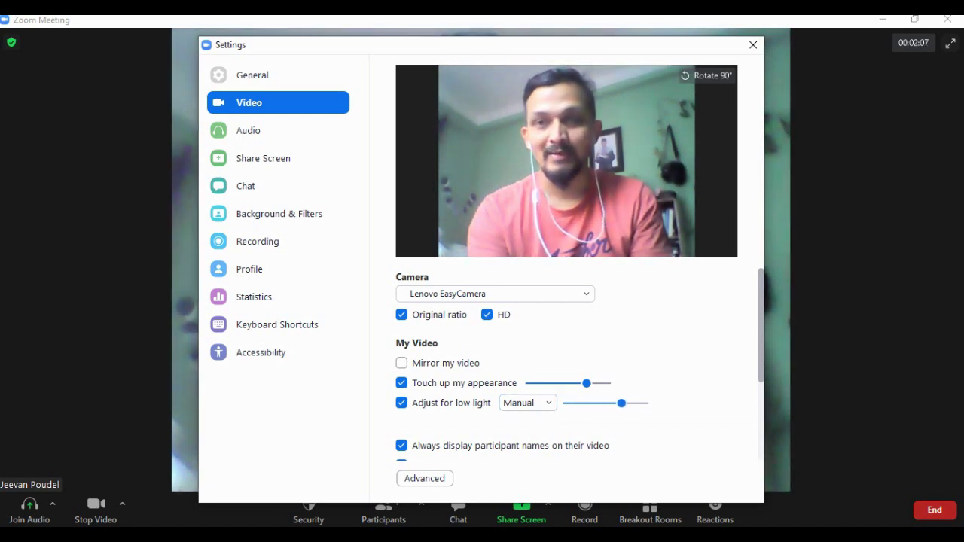
pyautogui.press('Right')
pyautogui.press('Right')
pyautogui.press('Right')
pyautogui.press('Left')
pyautogui.press('Left')
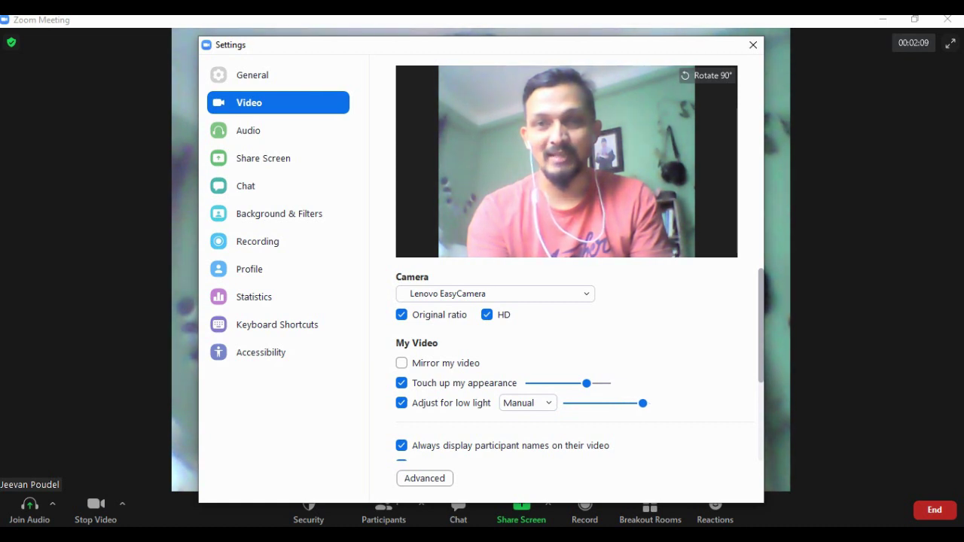
pyautogui.press('Left')
pyautogui.press('Left')
pyautogui.press('Left')
pyautogui.press('Left')
pyautogui.press('Left')
pyautogui.press('Left')
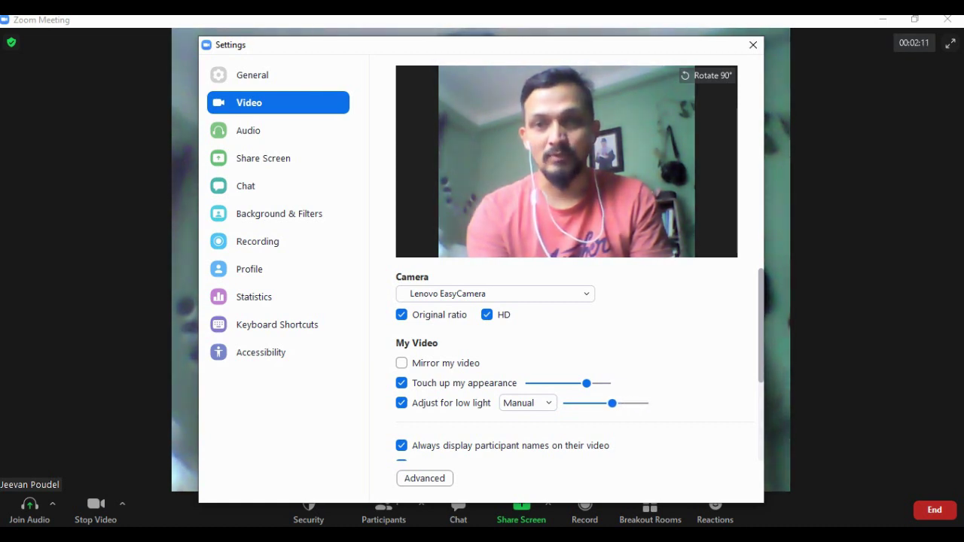
pyautogui.press('Left')
pyautogui.press('Left')
pyautogui.press('Left')
pyautogui.press('Left')
pyautogui.press('Left')
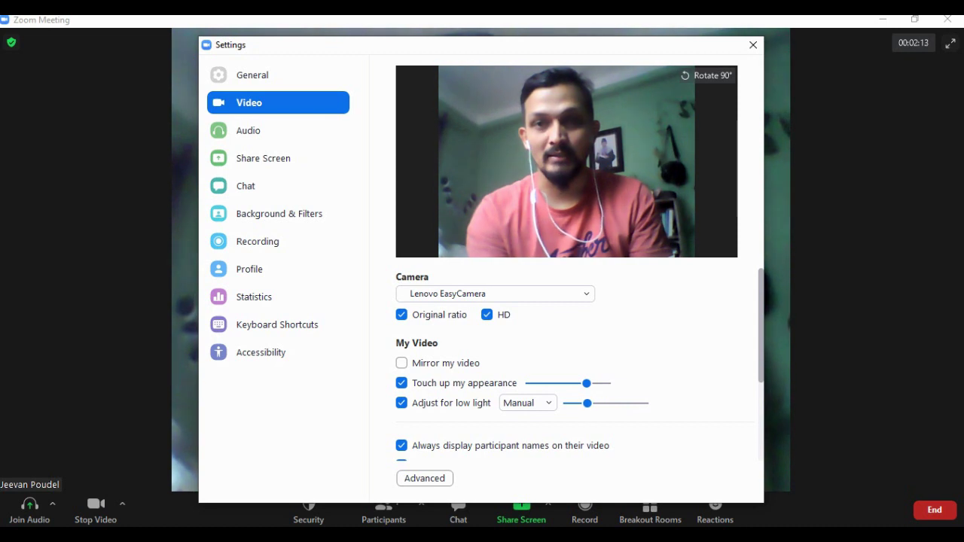
pyautogui.press('Left')
pyautogui.press('Left')
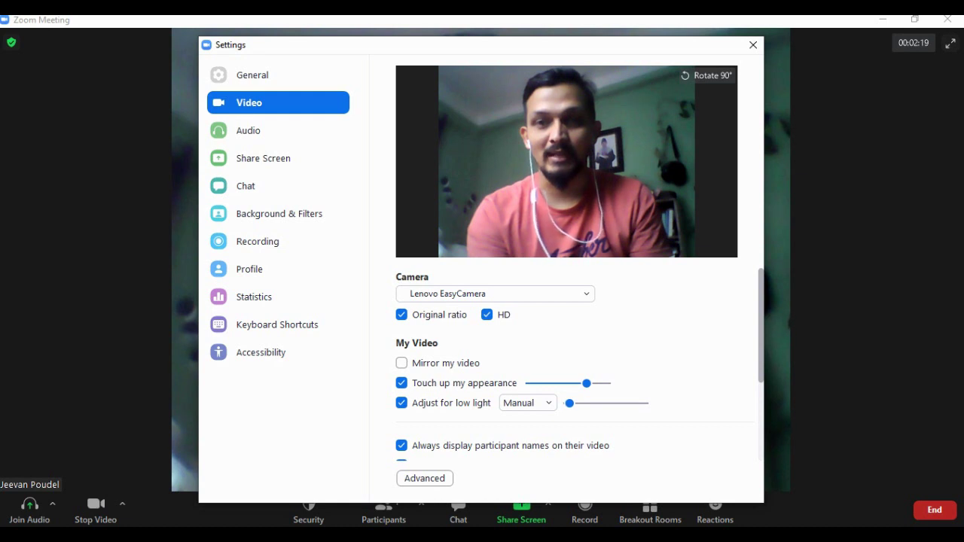
pyautogui.moveTo(569, 403); pyautogui.dragTo(571, 402)
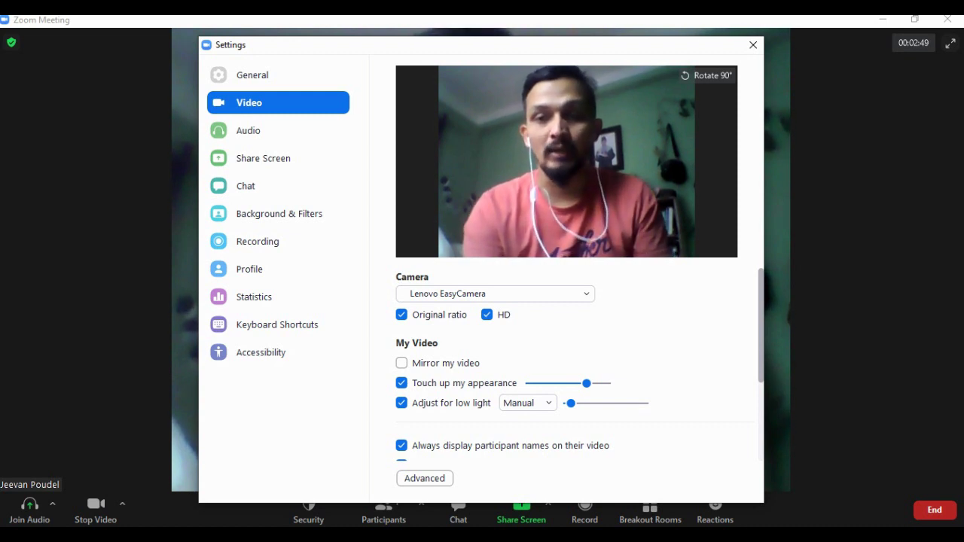
# Step: Vary the touch-up strength, lowering it to about a quarter of its range and raising it to about four fifths
pyautogui.moveTo(587, 383); pyautogui.dragTo(605, 383)
pyautogui.press('Left')
pyautogui.press('Left')
pyautogui.press('Left')
pyautogui.press('Left')
pyautogui.press('Left')
pyautogui.press('Left')
pyautogui.press('Left')
pyautogui.press('Left')
pyautogui.press('Left')
pyautogui.press('Left')
pyautogui.press('Left')
pyautogui.press('Left')
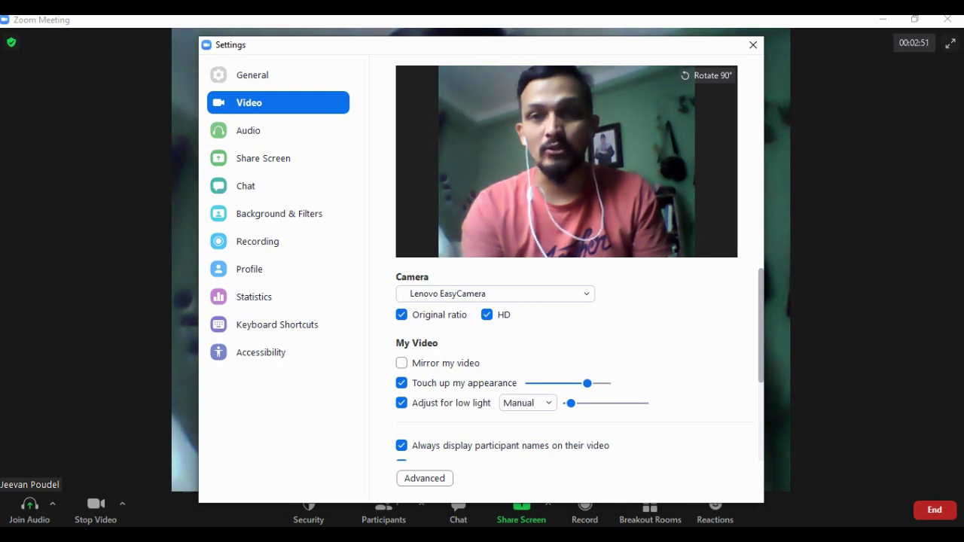
pyautogui.press('Left')
pyautogui.press('Left')
pyautogui.press('Left')
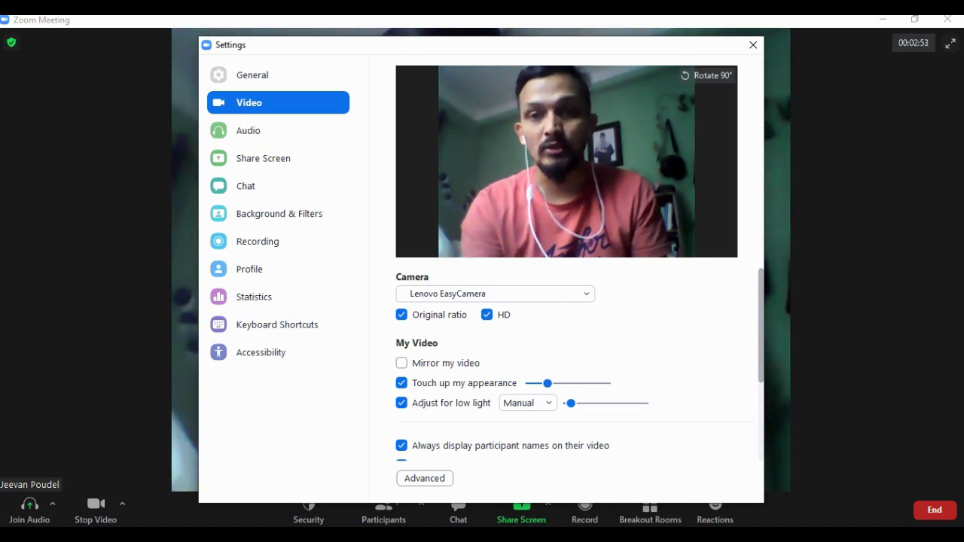
pyautogui.press('Right')
pyautogui.press('Right')
pyautogui.press('Right')
pyautogui.press('Right')
pyautogui.press('Right')
pyautogui.press('Right')
pyautogui.press('Right')
pyautogui.press('Right')
pyautogui.press('Right')
pyautogui.press('Right')
pyautogui.press('Right')
pyautogui.press('Right')
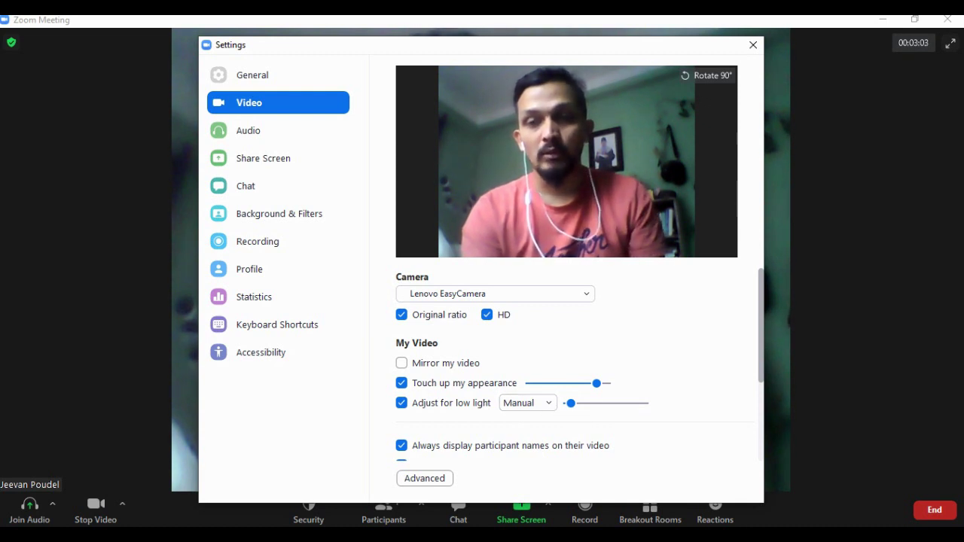
# Step: Raise the manual low-light adjustment slightly to about one fifth of its range
pyautogui.moveTo(571, 404); pyautogui.dragTo(579, 403)
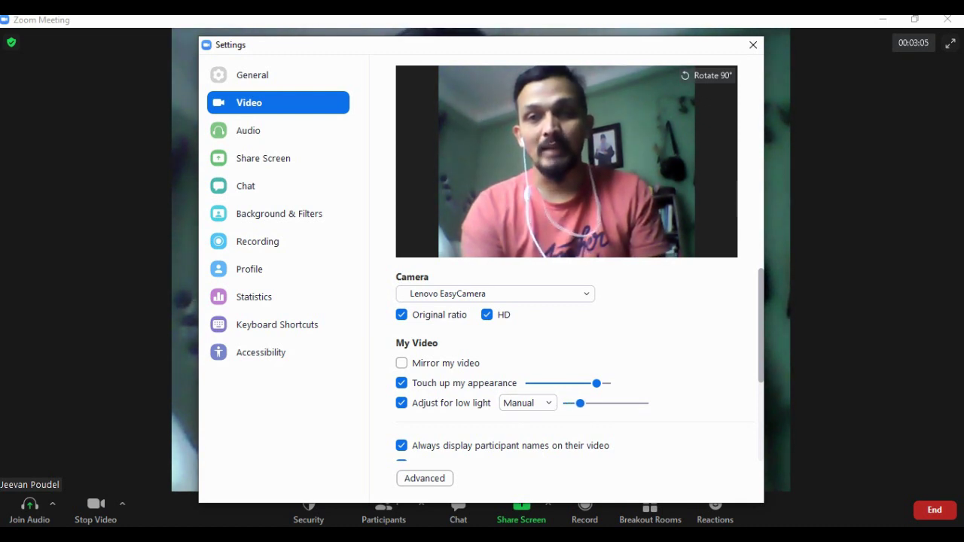